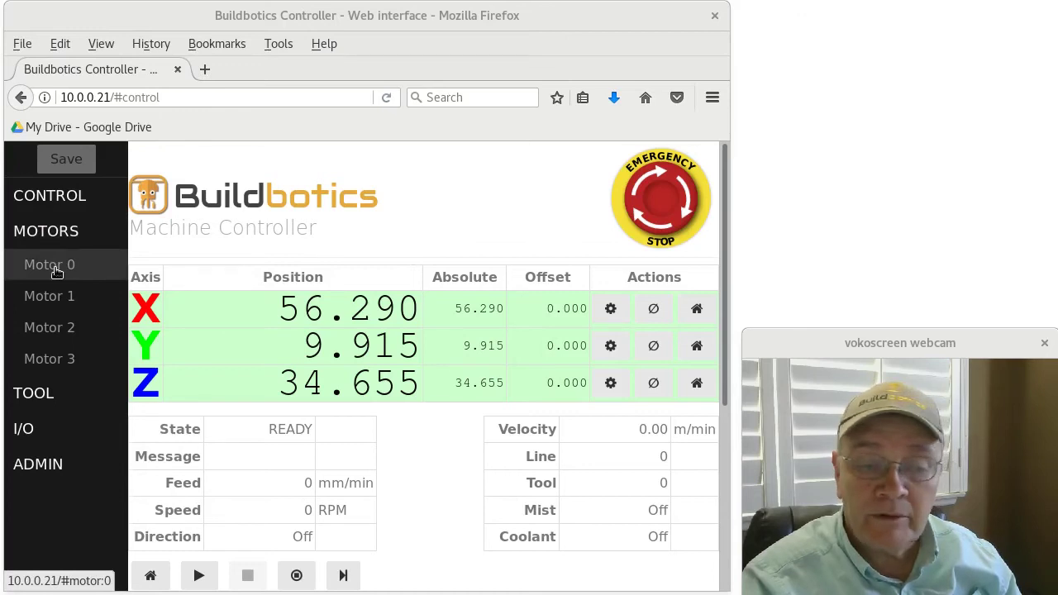
Review Motor 0 (X axis) down to switch-min homing, 500/100 velocities and 5 mm backoffs.
{"action": "left_click", "coordinate": [57, 266]}
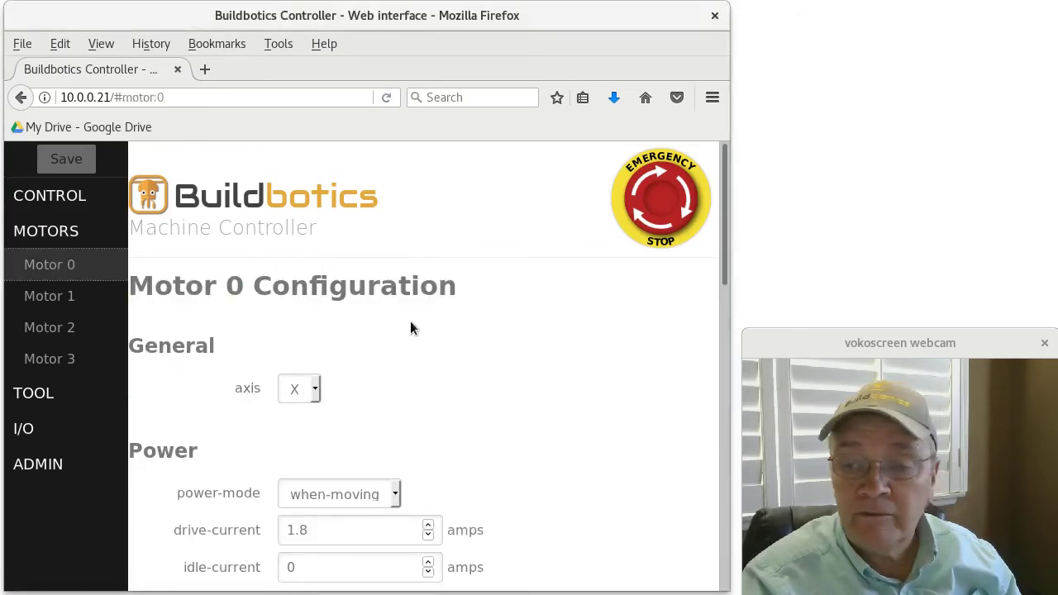
{"action": "scroll", "coordinate": [416, 382], "scroll_direction": "down", "scroll_amount": 2}
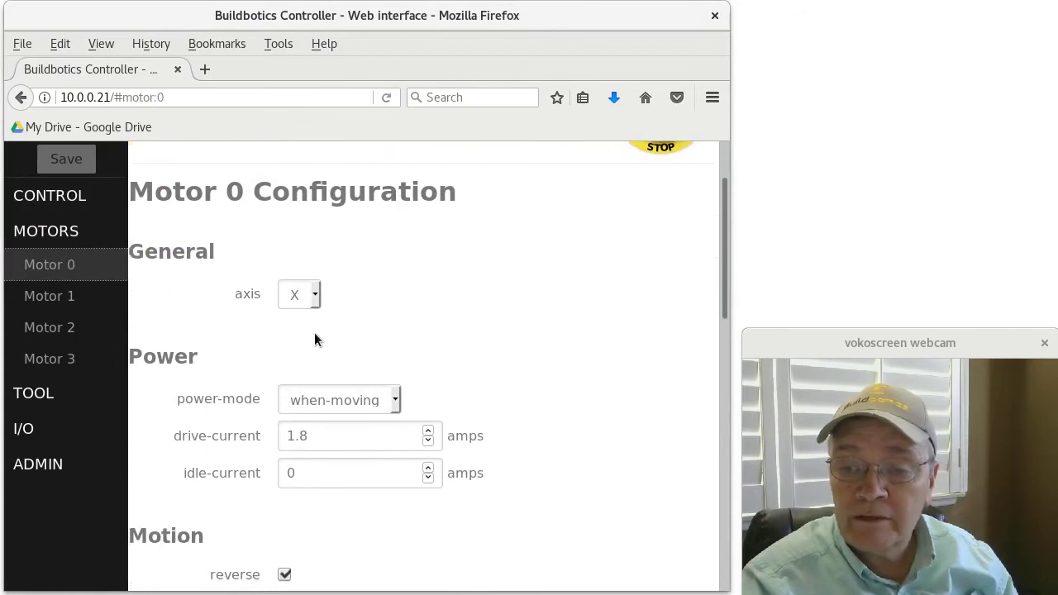
{"action": "scroll", "coordinate": [310, 332], "scroll_direction": "down", "scroll_amount": 1}
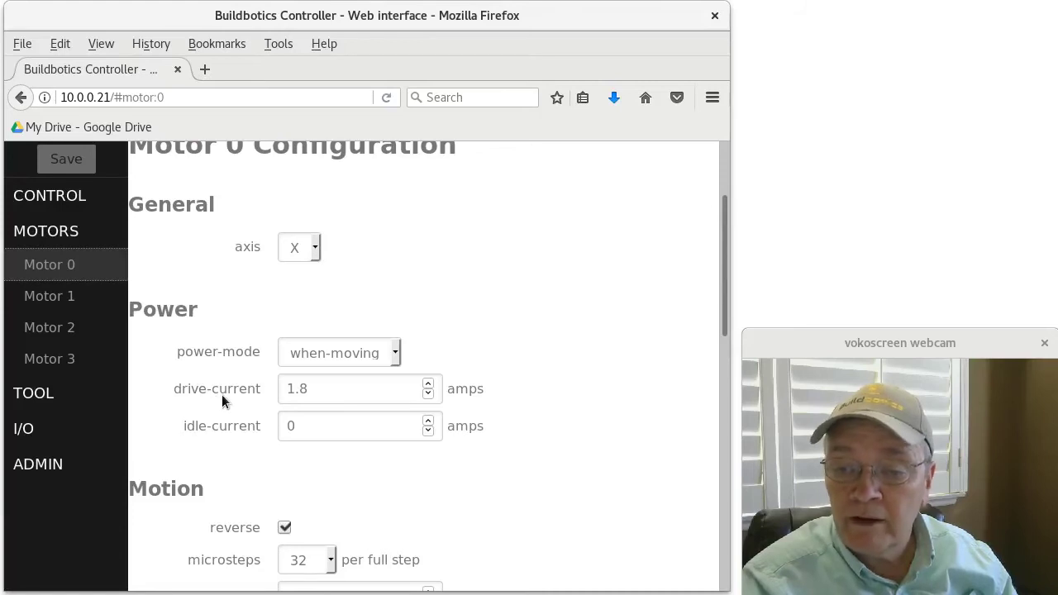
{"action": "scroll", "coordinate": [221, 395], "scroll_direction": "down", "scroll_amount": 1}
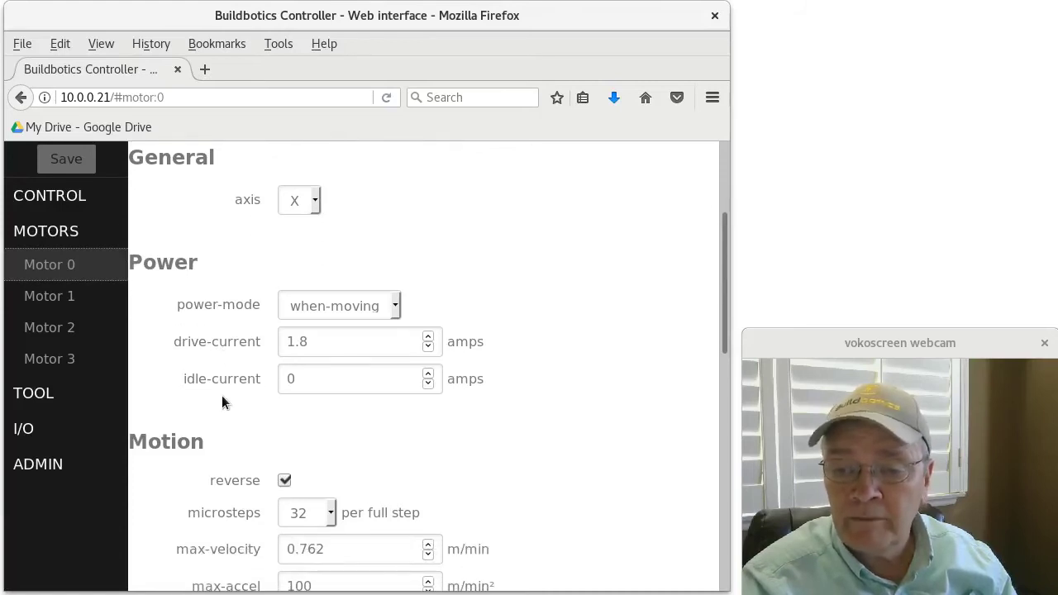
{"action": "scroll", "coordinate": [222, 393], "scroll_direction": "down", "scroll_amount": 2}
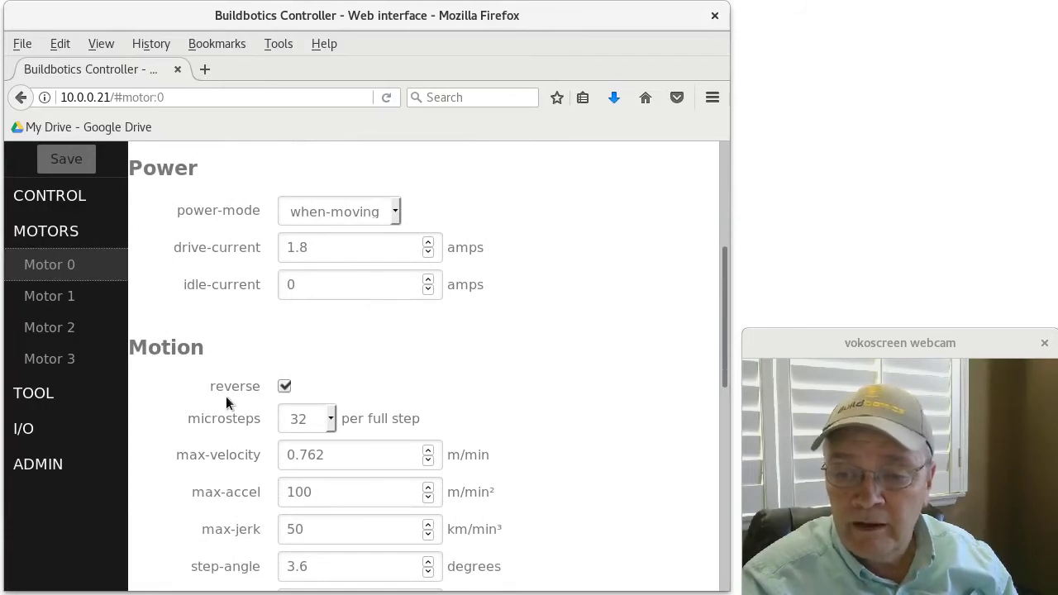
{"action": "scroll", "coordinate": [223, 397], "scroll_direction": "down", "scroll_amount": 3}
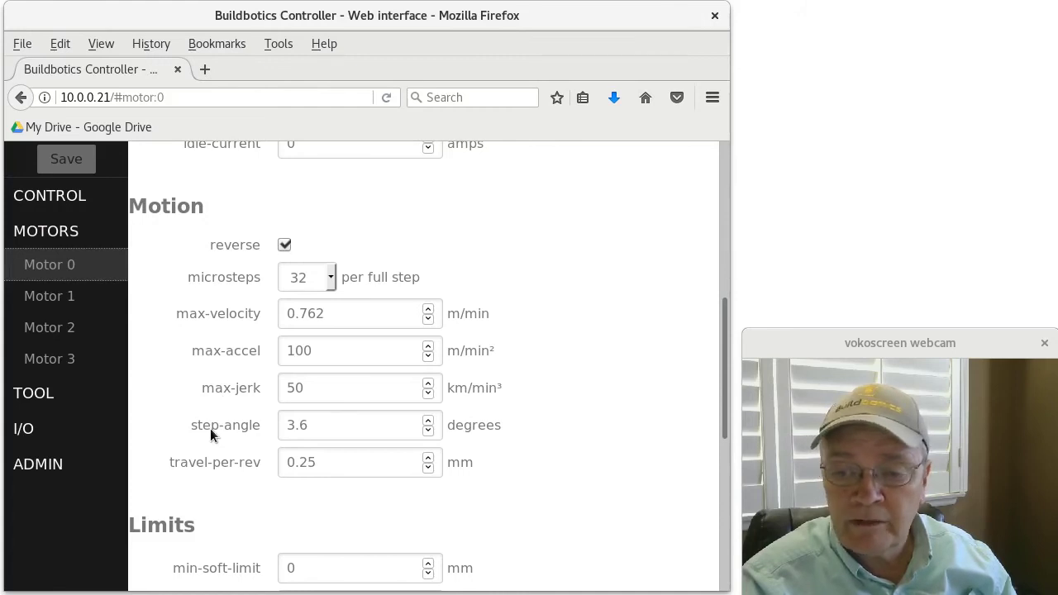
{"action": "scroll", "coordinate": [210, 429], "scroll_direction": "down", "scroll_amount": 2}
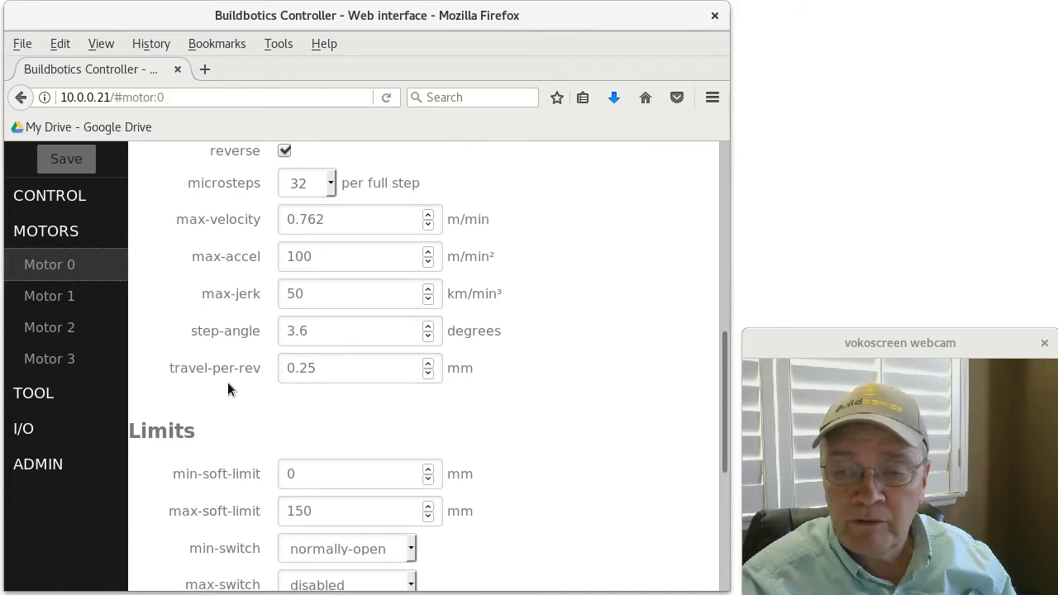
{"action": "scroll", "coordinate": [228, 385], "scroll_direction": "down", "scroll_amount": 4}
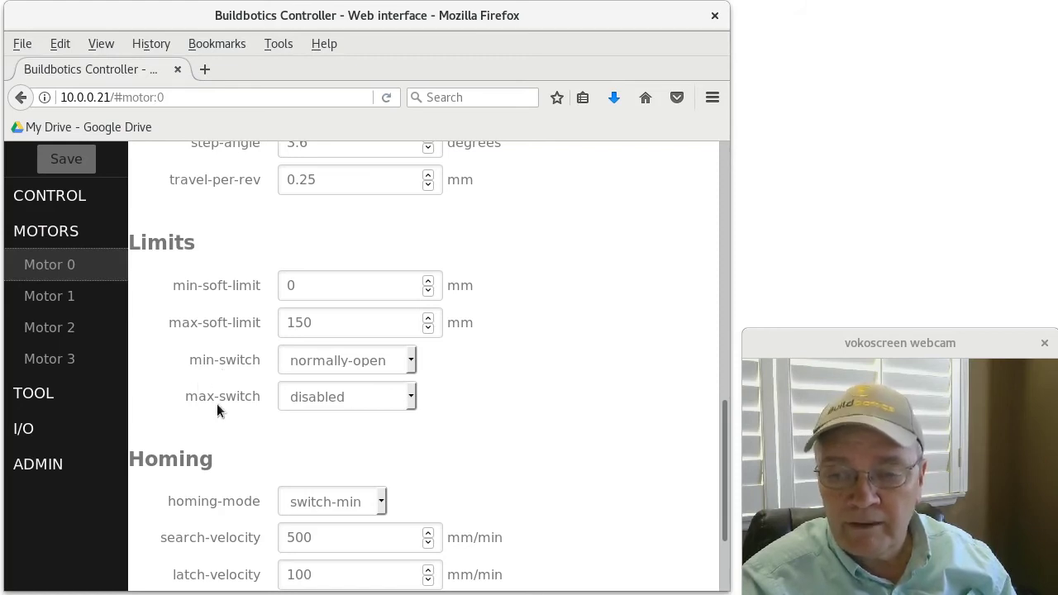
{"action": "scroll", "coordinate": [217, 405], "scroll_direction": "down", "scroll_amount": 3}
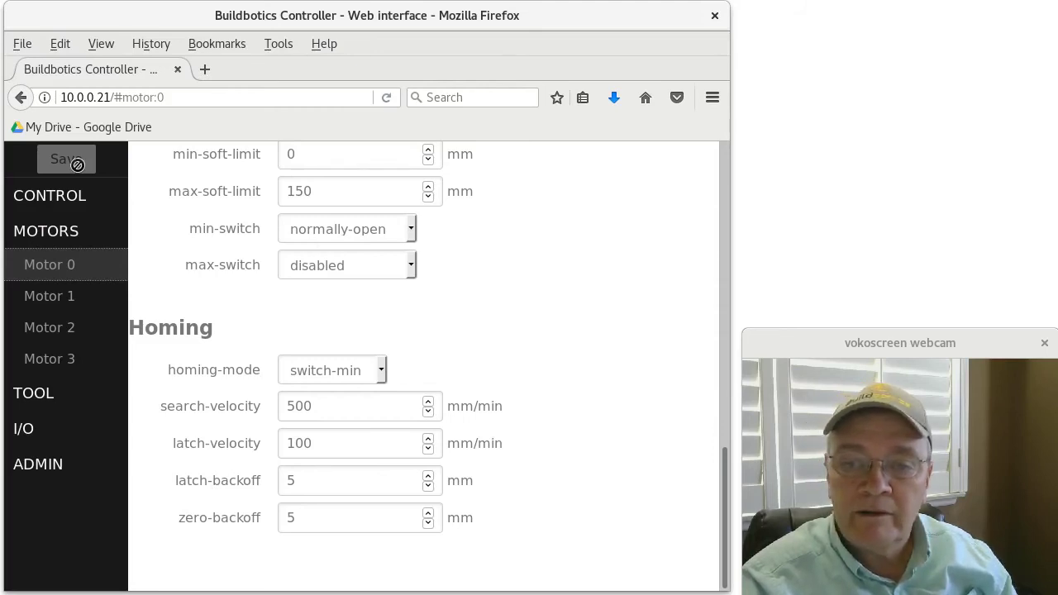
Review Motor 1 (Y axis): 0–120 mm soft limits, normally-open min switch, switch-min homing at 500/100.
{"action": "left_click", "coordinate": [43, 299]}
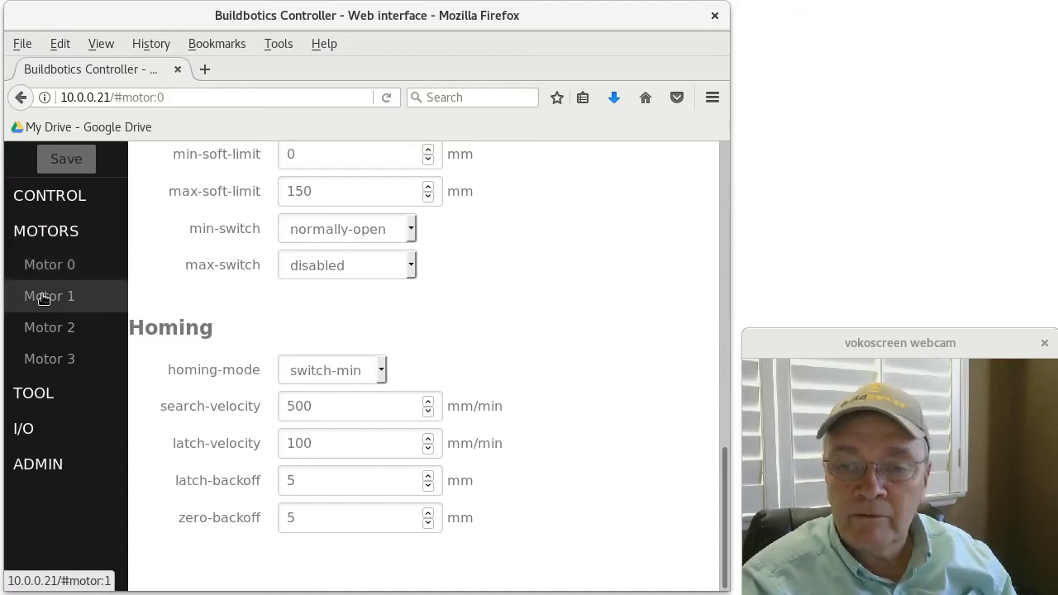
{"action": "scroll", "coordinate": [592, 360], "scroll_direction": "up", "scroll_amount": 5}
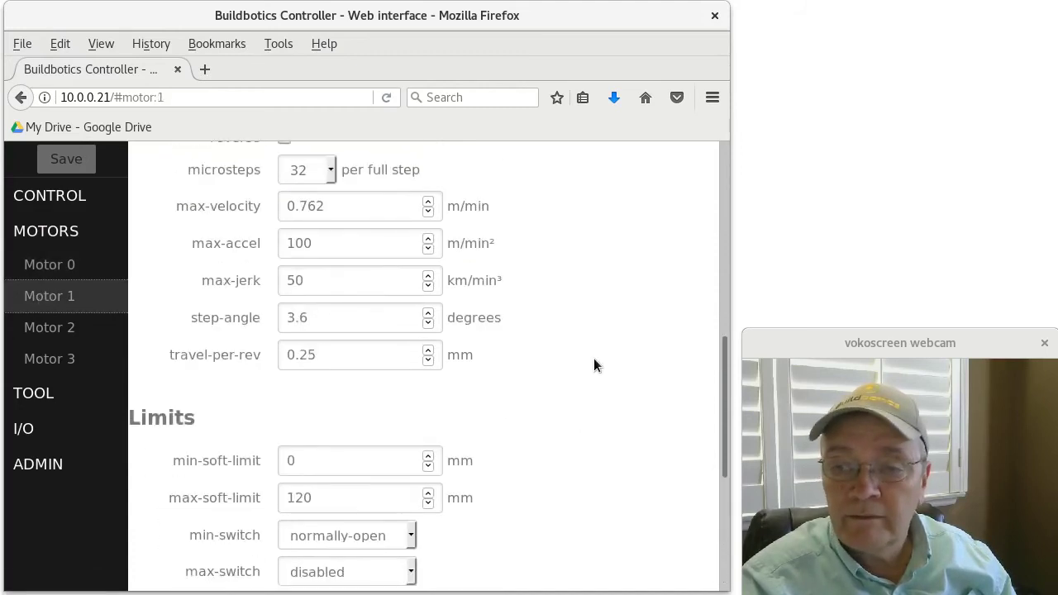
{"action": "scroll", "coordinate": [594, 357], "scroll_direction": "up", "scroll_amount": 5}
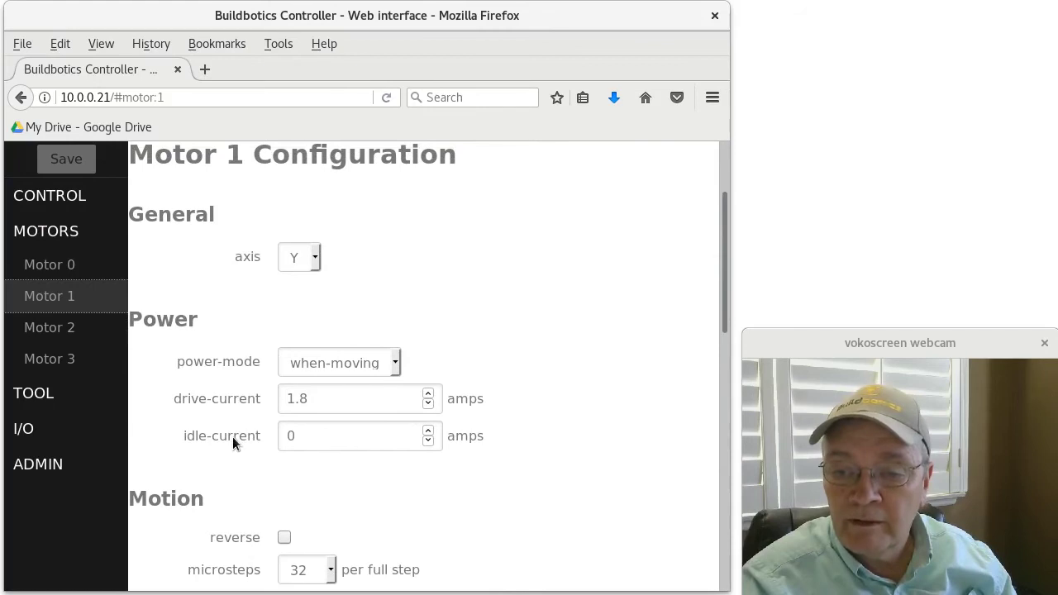
{"action": "scroll", "coordinate": [234, 448], "scroll_direction": "down", "scroll_amount": 7}
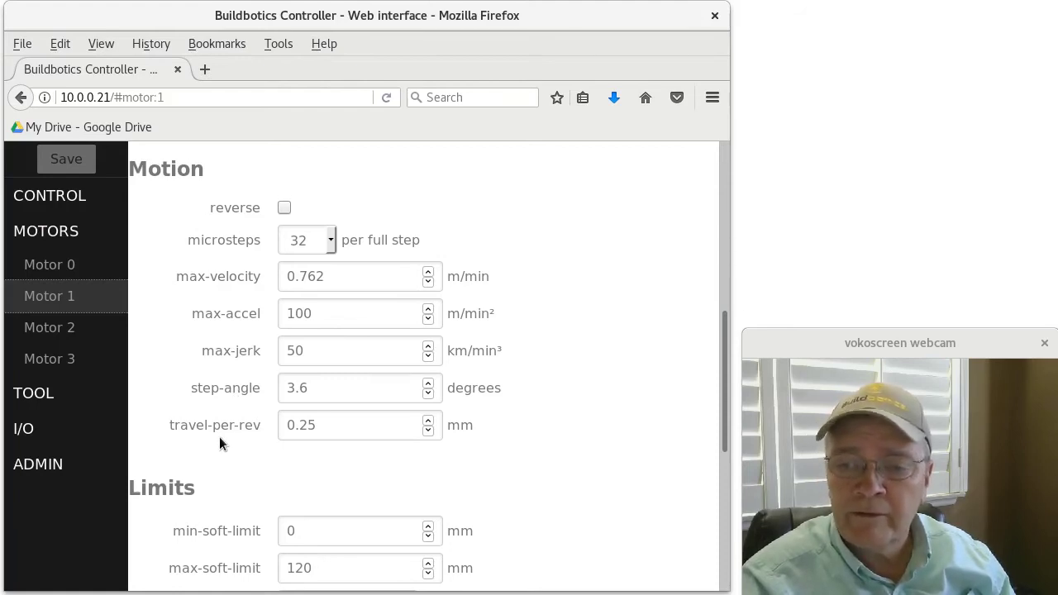
{"action": "scroll", "coordinate": [220, 440], "scroll_direction": "down", "scroll_amount": 6}
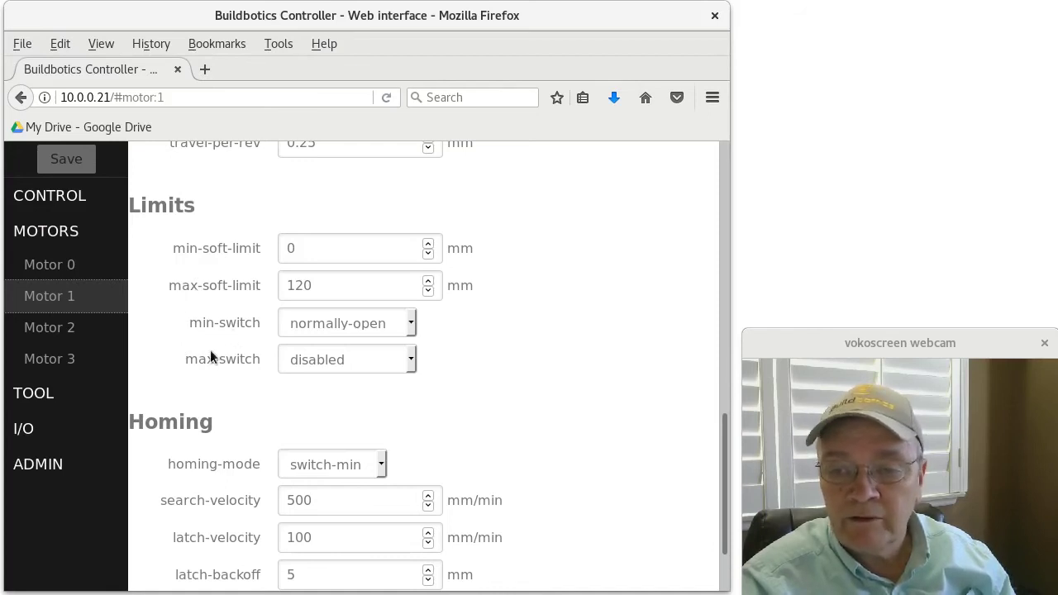
{"action": "scroll", "coordinate": [228, 393], "scroll_direction": "down", "scroll_amount": 3}
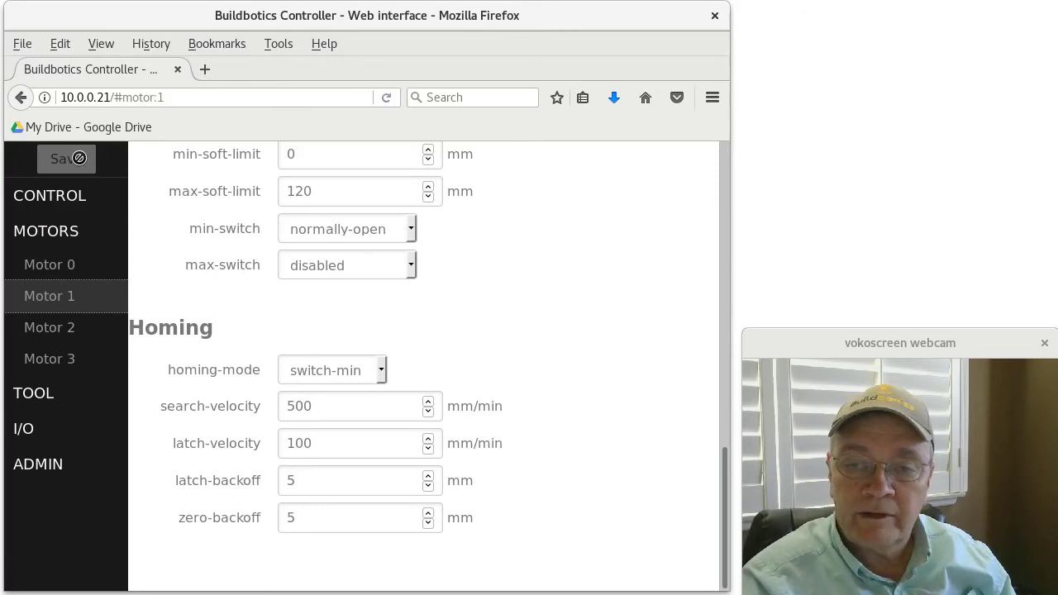
Review Motor 2 (Z axis): −60 to 50 mm soft limits, normally-open max switch, switch-max homing.
{"action": "left_click", "coordinate": [43, 330]}
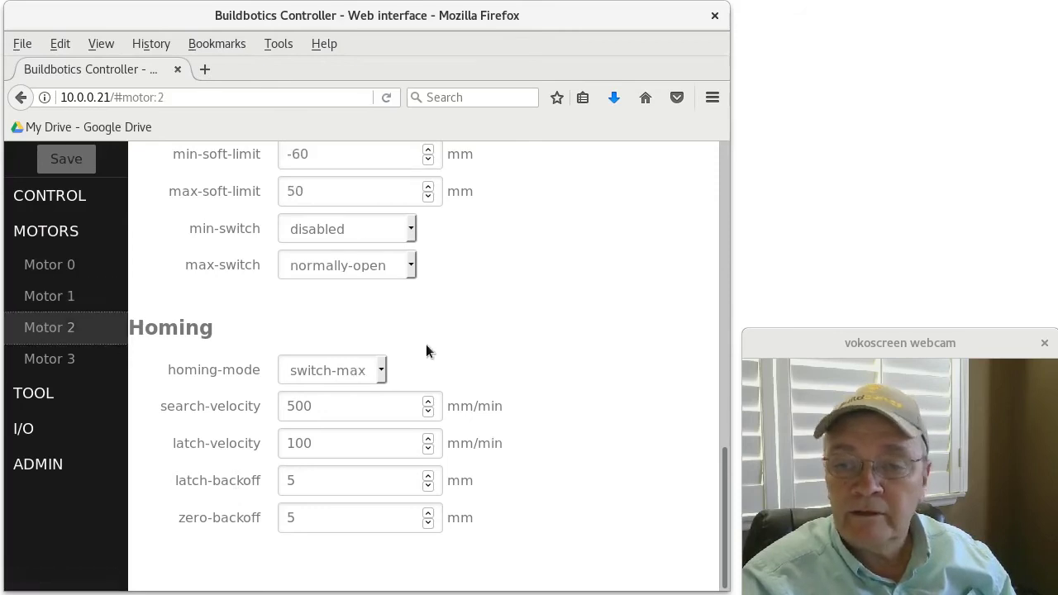
{"action": "scroll", "coordinate": [468, 342], "scroll_direction": "up", "scroll_amount": 4}
{"action": "scroll", "coordinate": [472, 340], "scroll_direction": "up", "scroll_amount": 10}
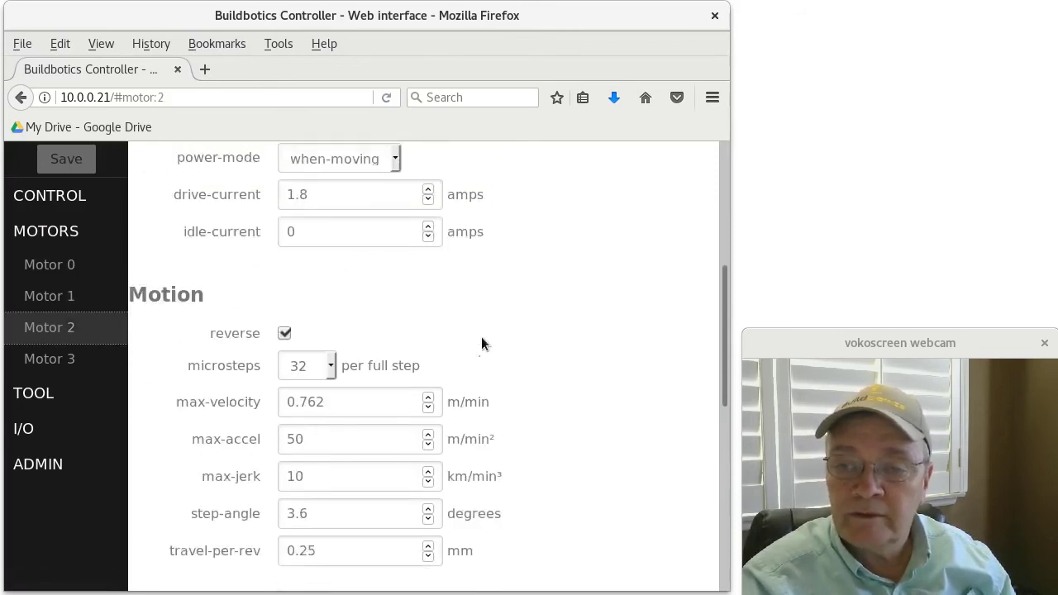
{"action": "scroll", "coordinate": [482, 343], "scroll_direction": "up", "scroll_amount": 1}
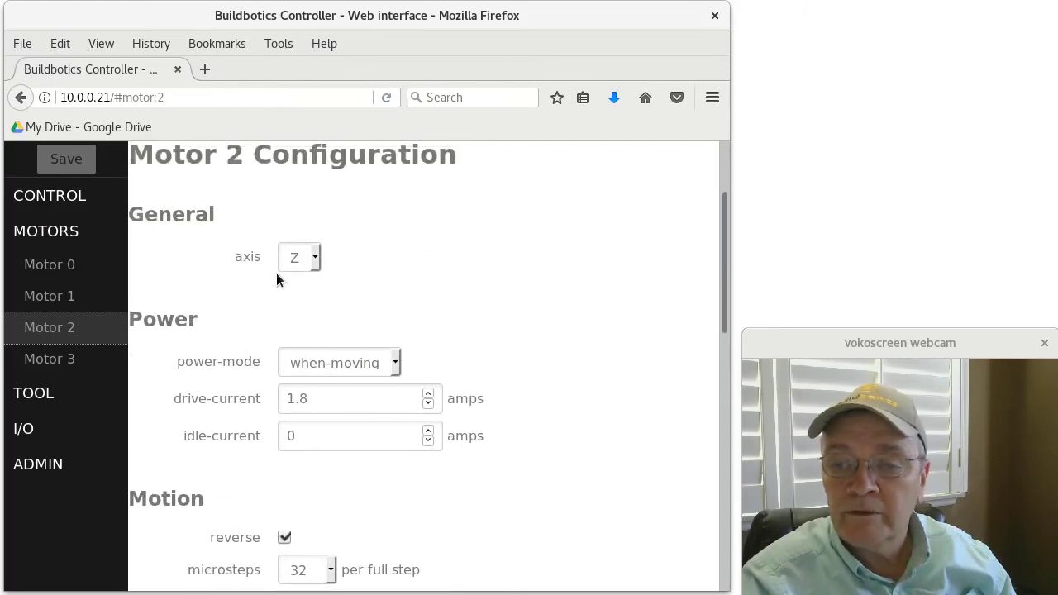
{"action": "scroll", "coordinate": [248, 310], "scroll_direction": "down", "scroll_amount": 2}
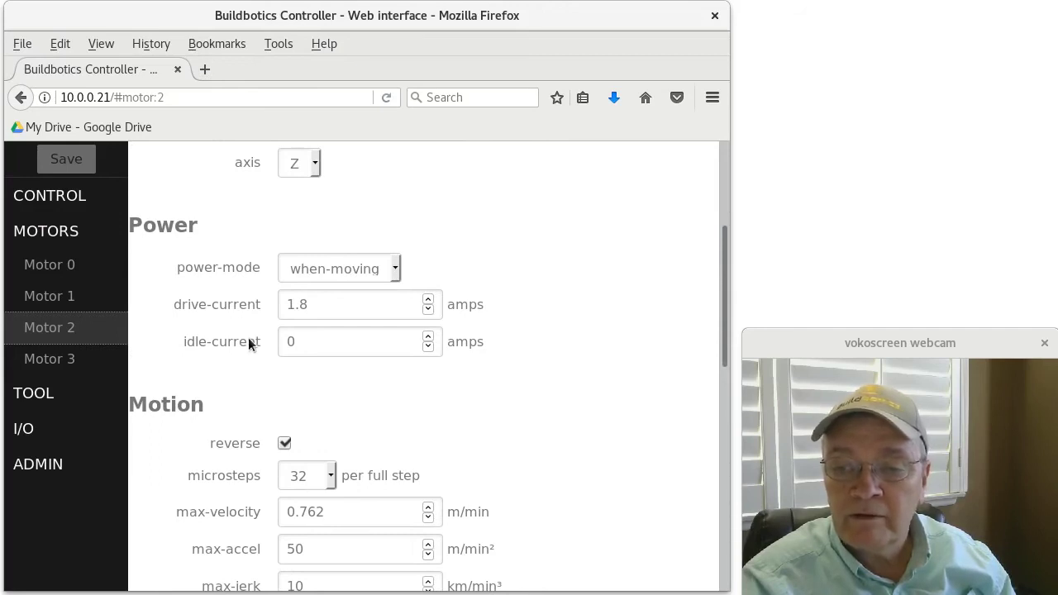
{"action": "scroll", "coordinate": [230, 354], "scroll_direction": "down", "scroll_amount": 3}
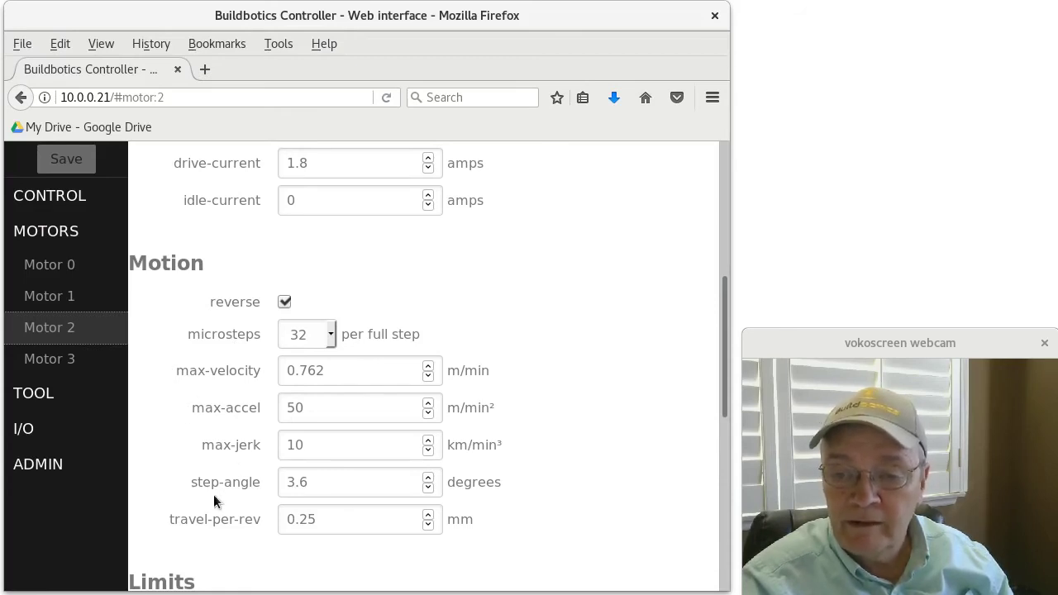
{"action": "scroll", "coordinate": [219, 493], "scroll_direction": "down", "scroll_amount": 1}
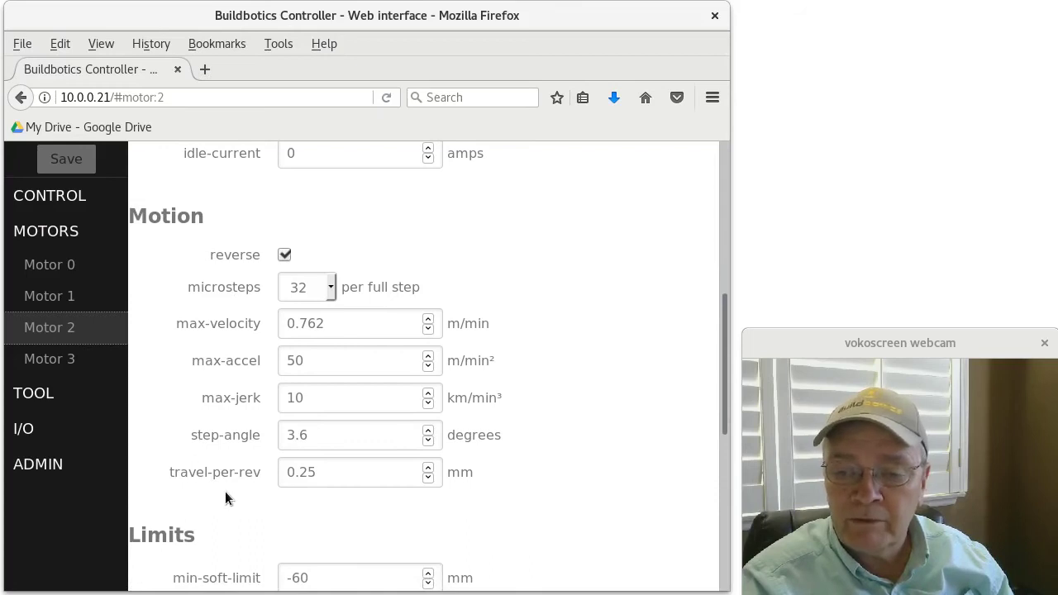
{"action": "scroll", "coordinate": [225, 493], "scroll_direction": "down", "scroll_amount": 6}
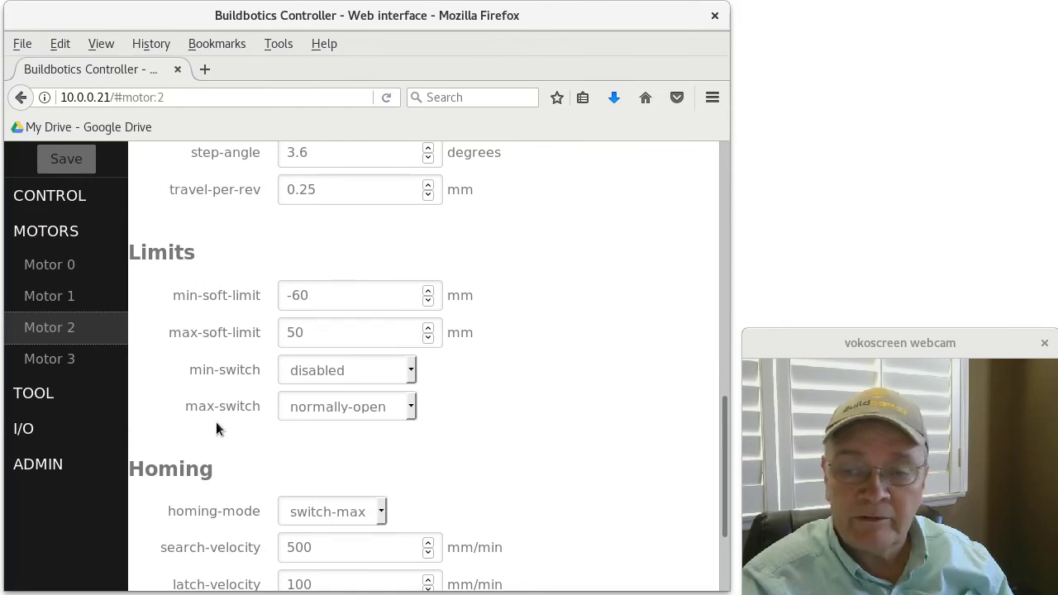
{"action": "scroll", "coordinate": [207, 423], "scroll_direction": "down", "scroll_amount": 2}
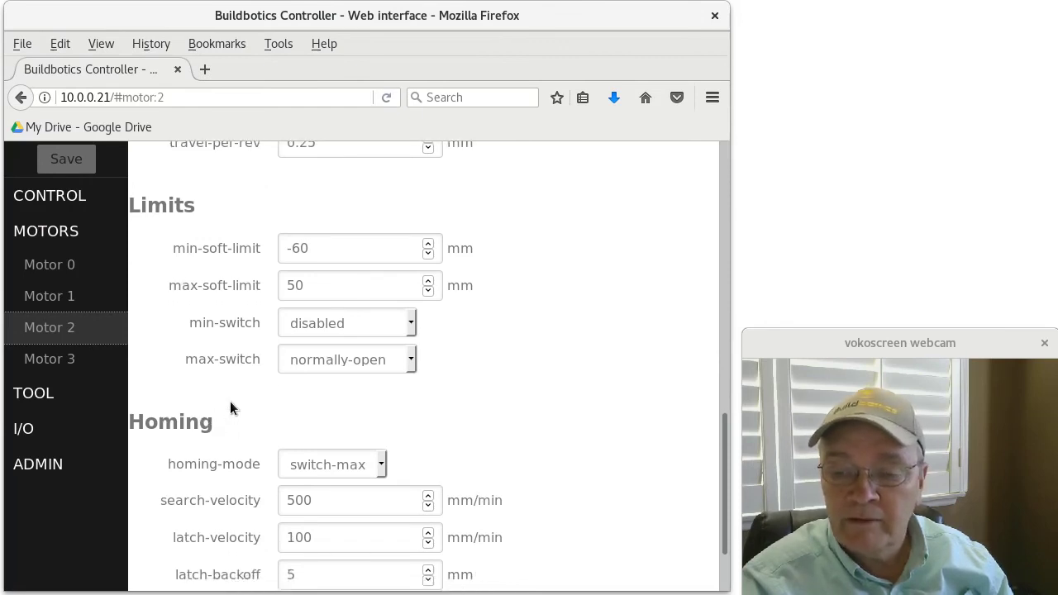
{"action": "scroll", "coordinate": [230, 401], "scroll_direction": "down", "scroll_amount": 2}
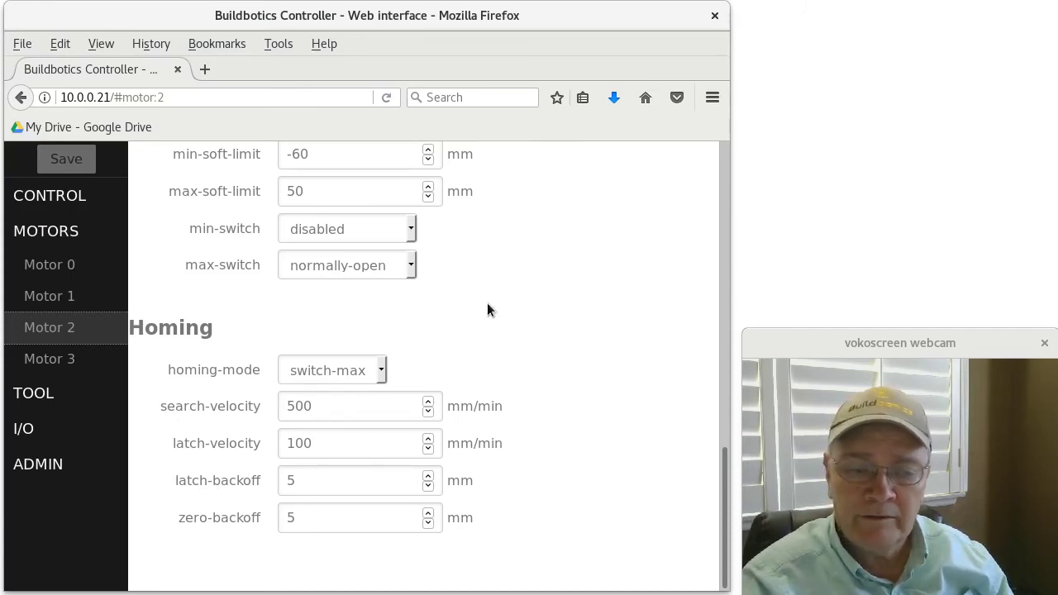
{"action": "key", "text": "Home"}
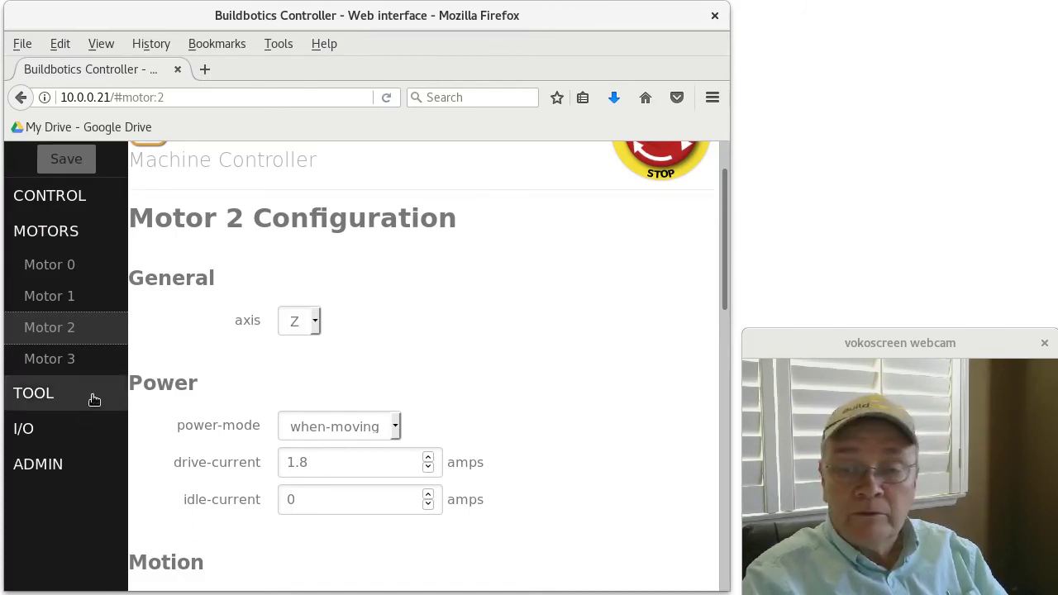
Check the PWM spindle: 10000 RPM max spin, 1000 Hz PWM frequency, hi-lo tool-enable mode.
{"action": "left_click", "coordinate": [36, 402]}
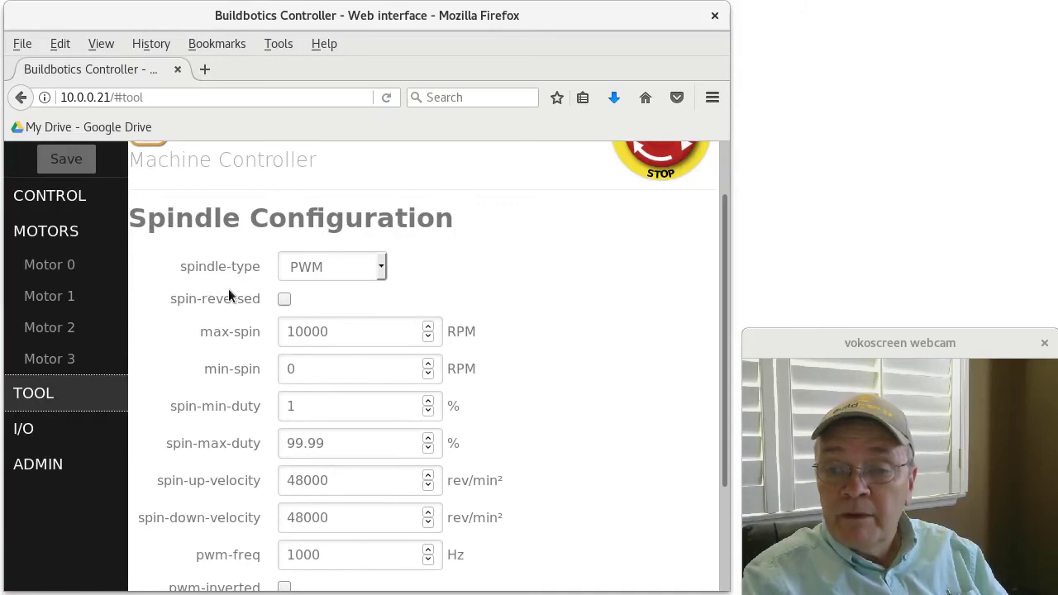
{"action": "scroll", "coordinate": [360, 306], "scroll_direction": "down", "scroll_amount": 3}
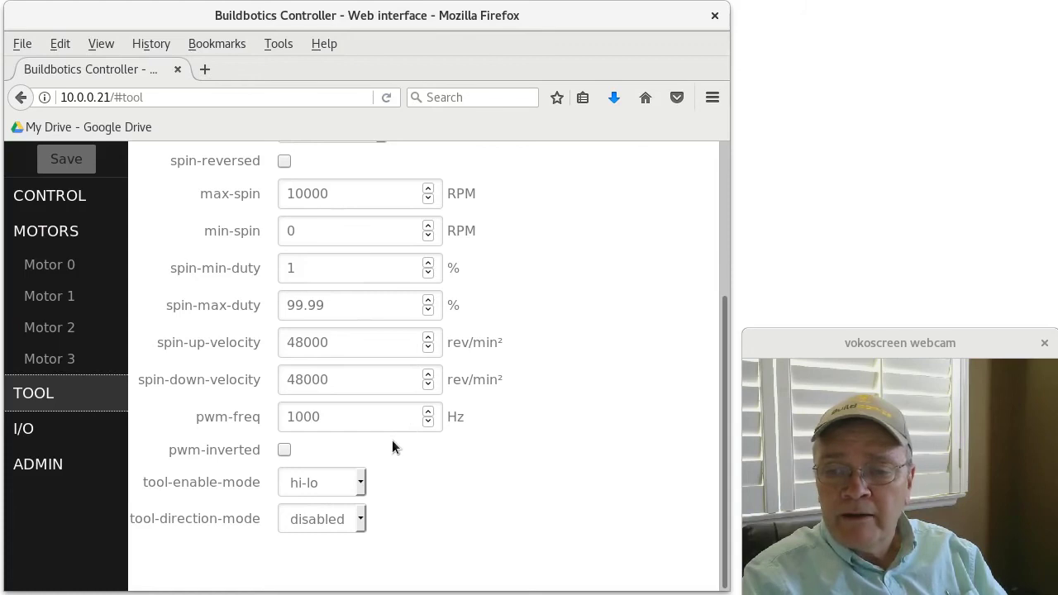
{"action": "scroll", "coordinate": [392, 447], "scroll_direction": "up", "scroll_amount": 2}
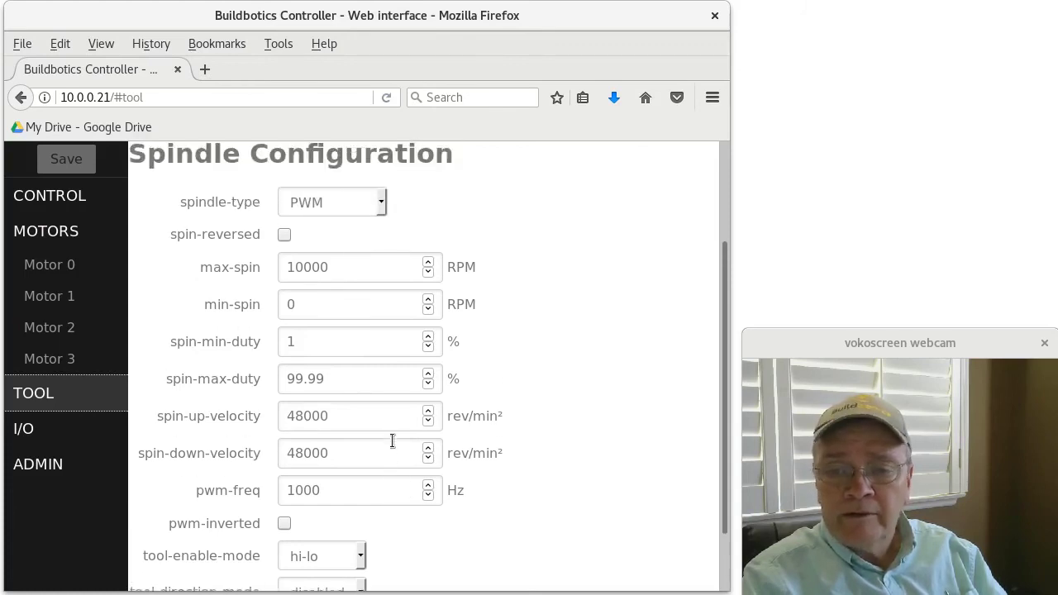
{"action": "scroll", "coordinate": [392, 439], "scroll_direction": "down", "scroll_amount": 2}
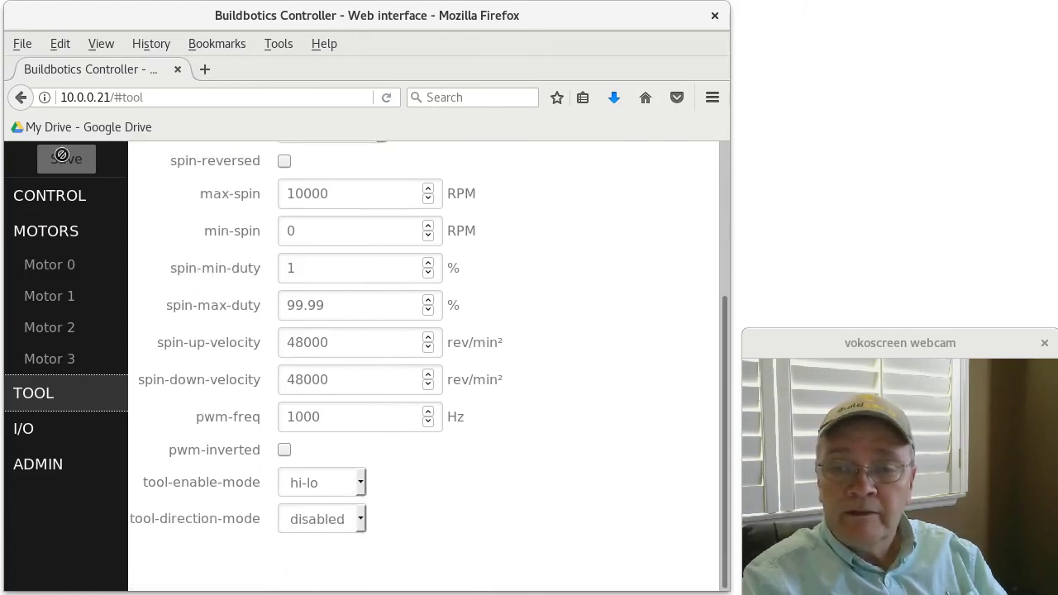
Show the I/O Configuration page with estop and probe disabled and load-1 at lo-hi.
{"action": "left_click", "coordinate": [45, 436]}
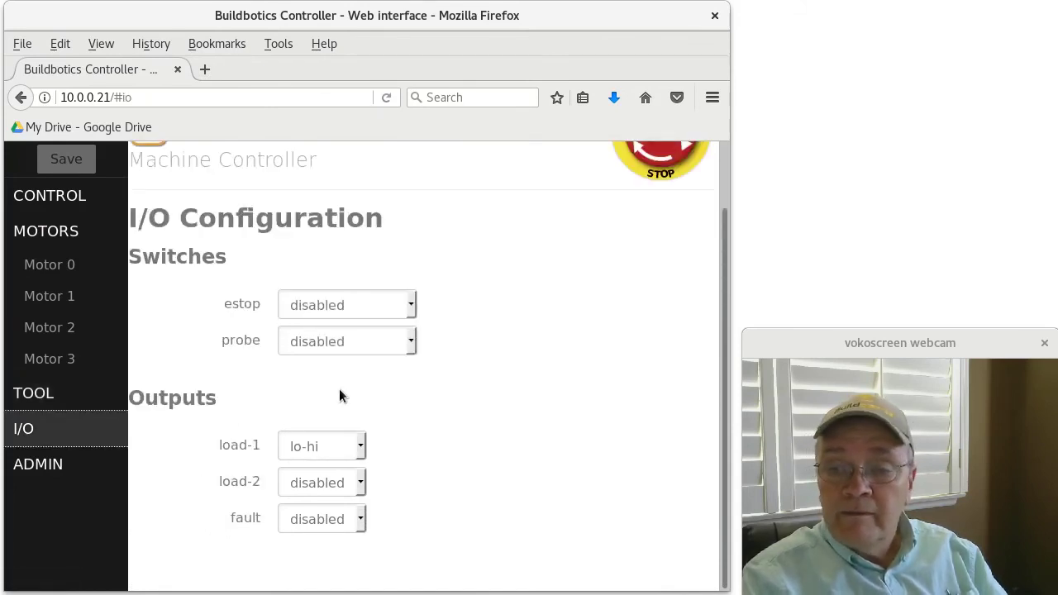